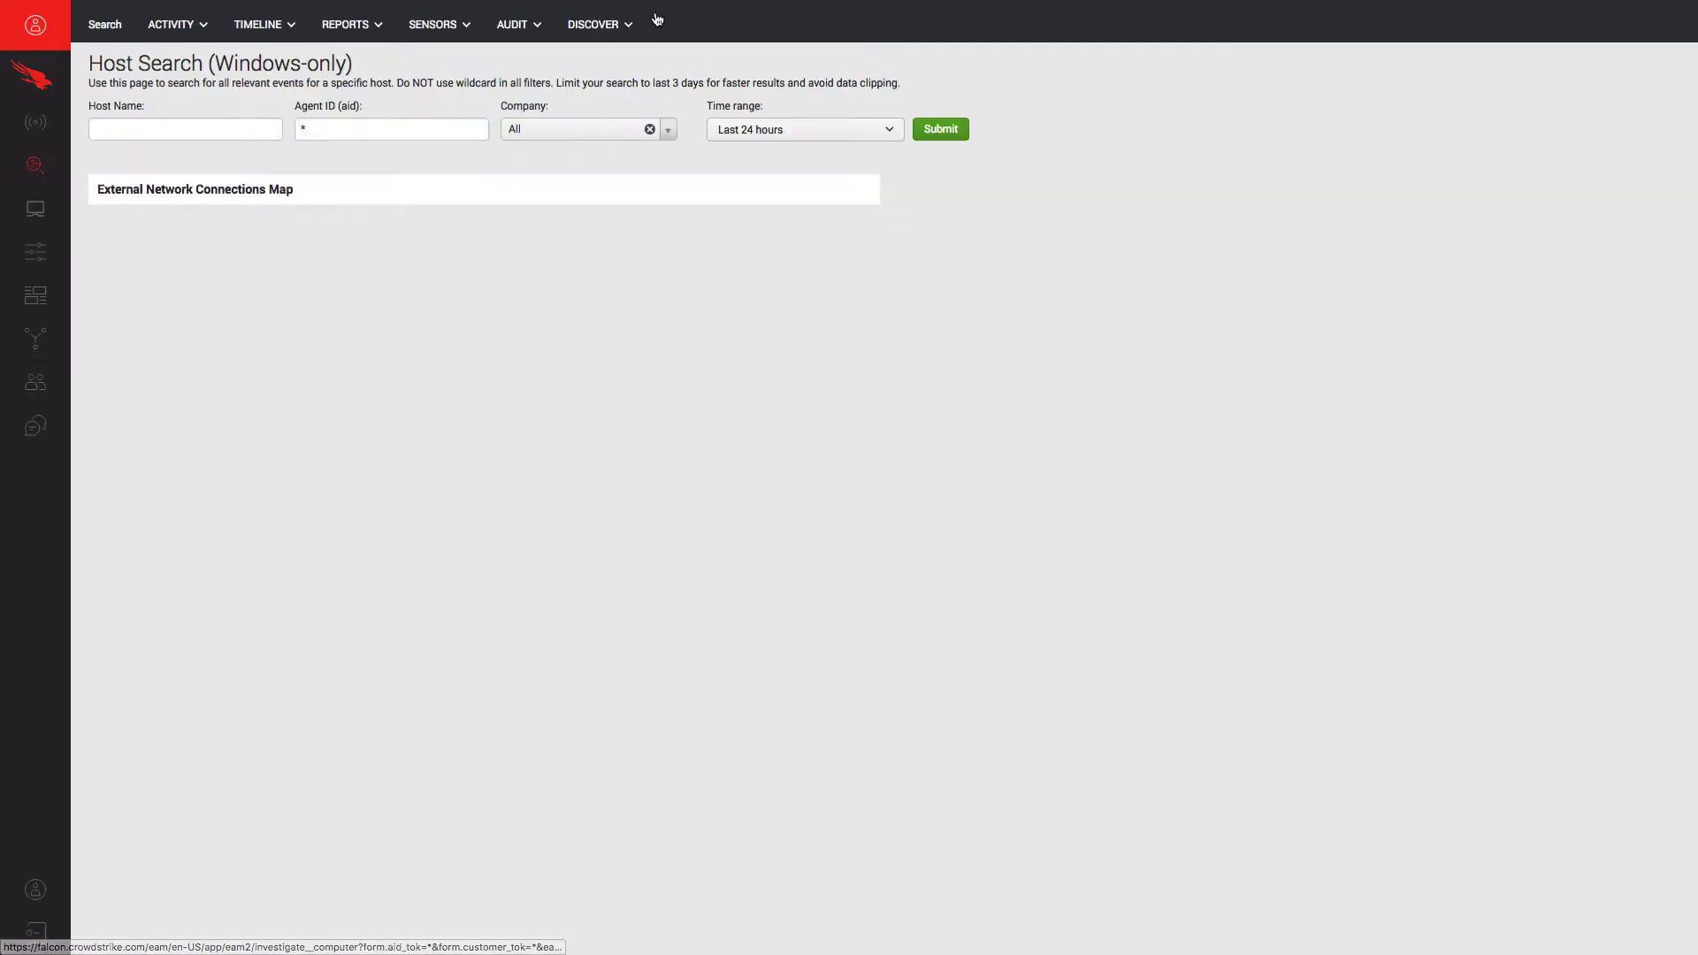
Open the Discover menu to list its pages
left_click(622, 32)
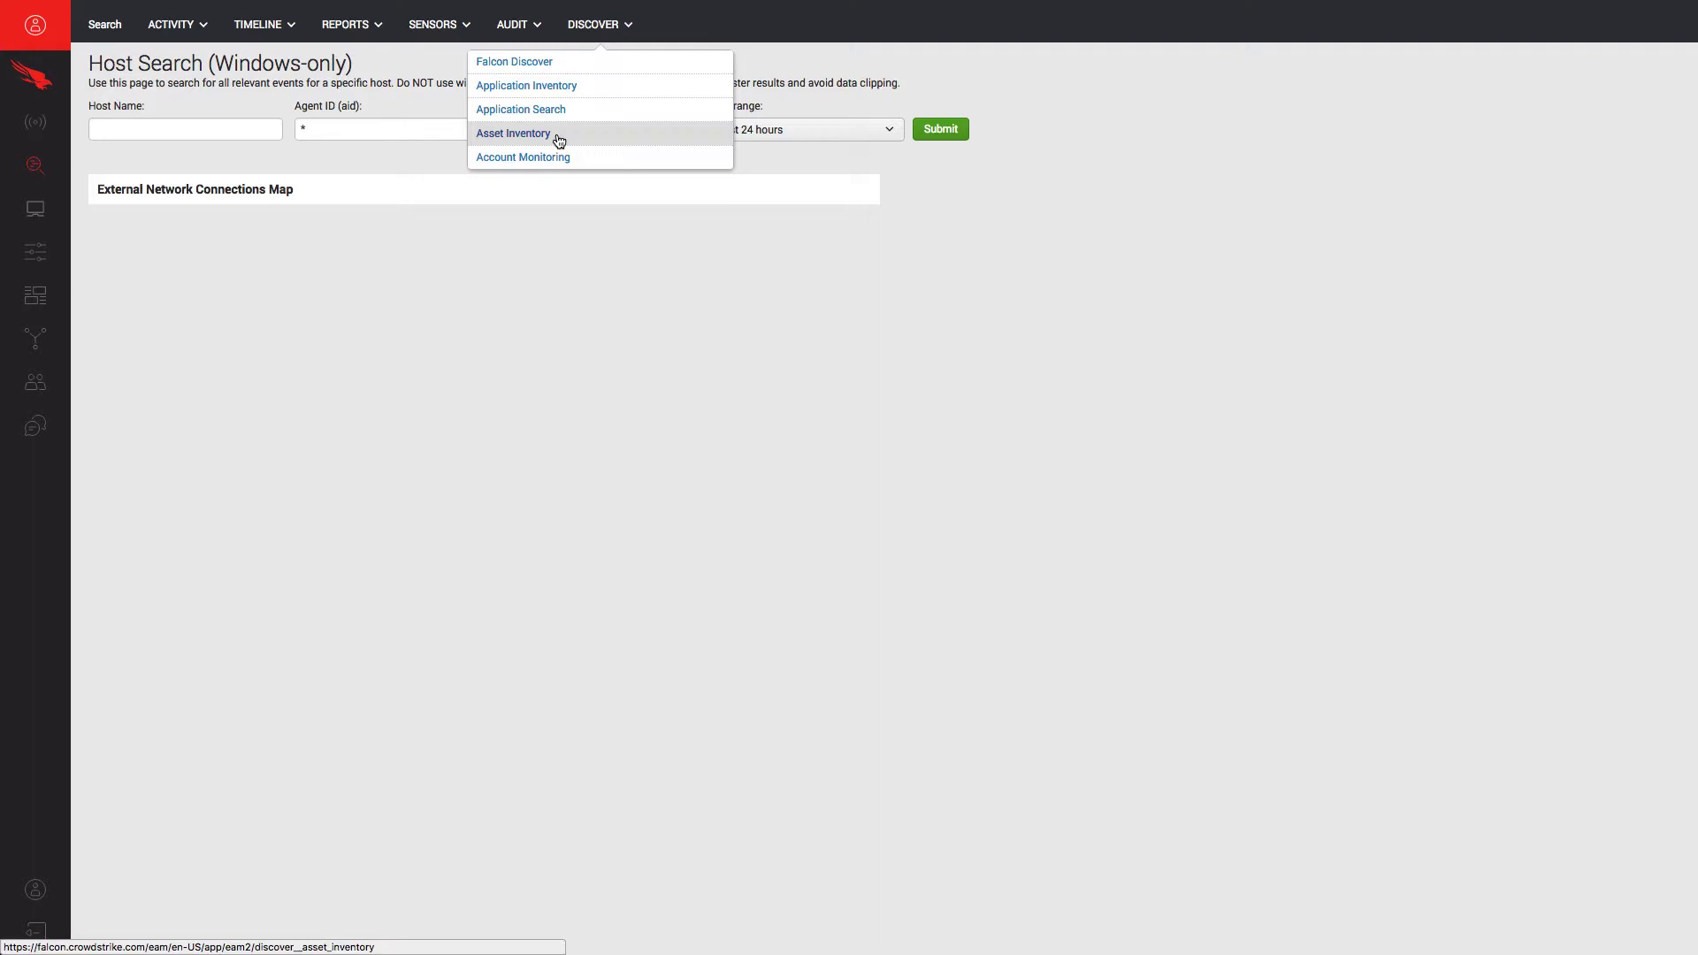
Go to Account Monitoring to view password-age charts and the User Accounts list
left_click(535, 161)
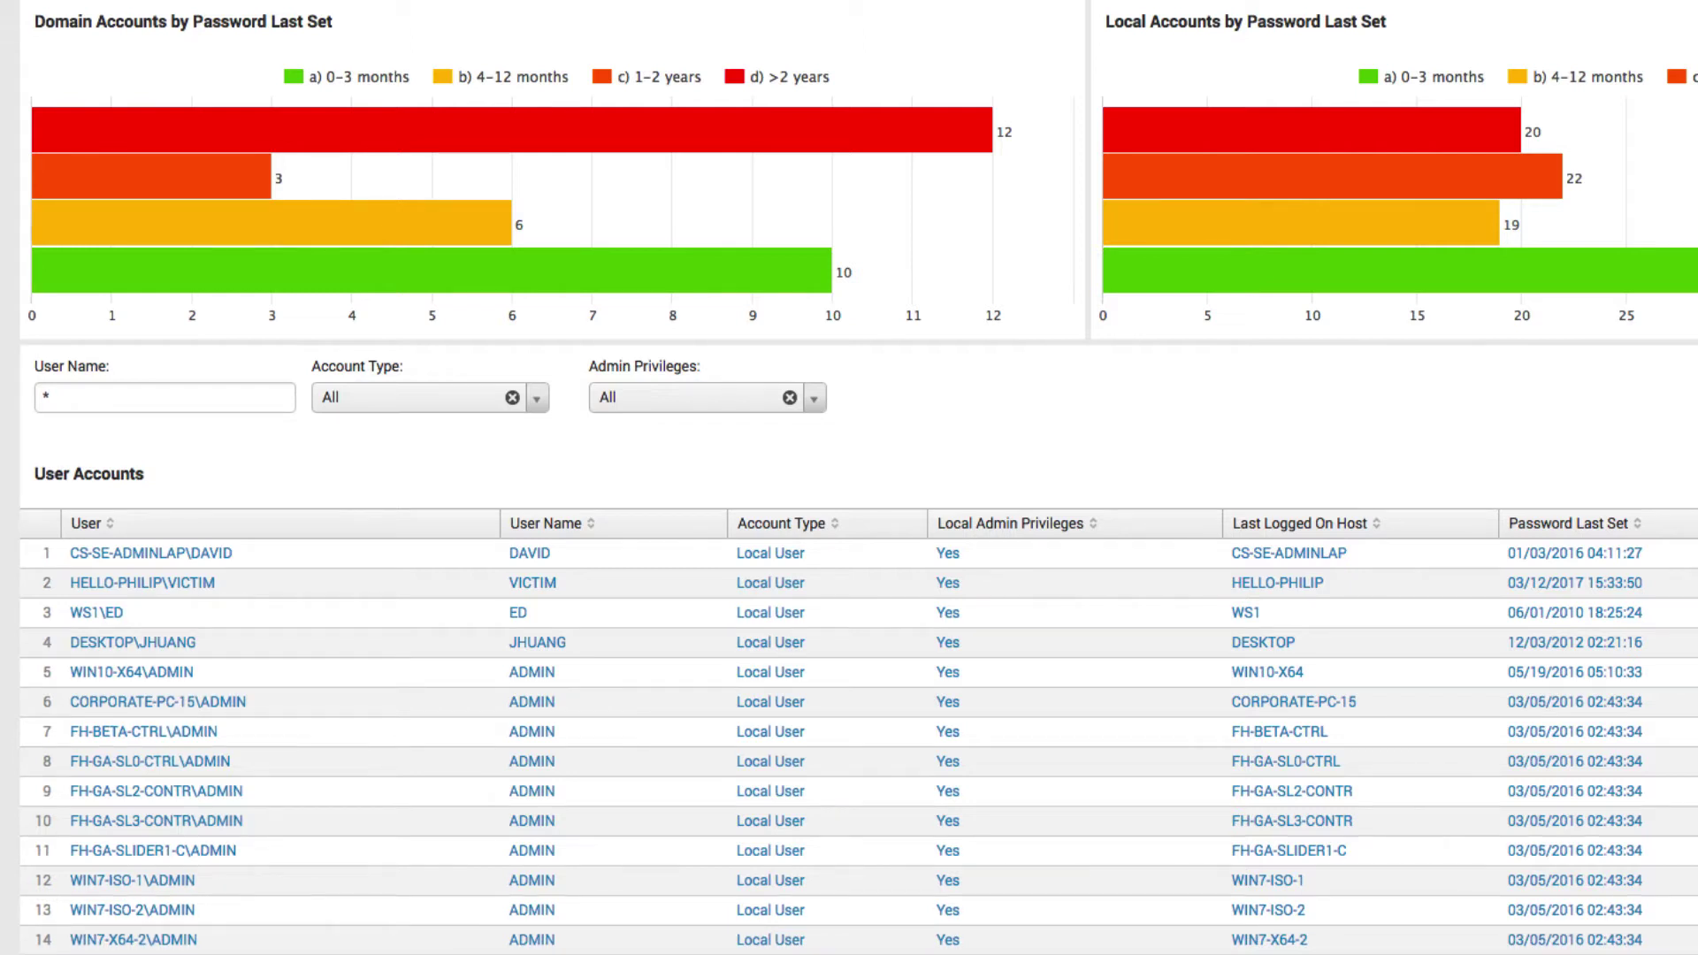
Filter User Accounts by user name 'hvac' and open the HVAC account's activity details
left_click(96, 410)
type("hva")
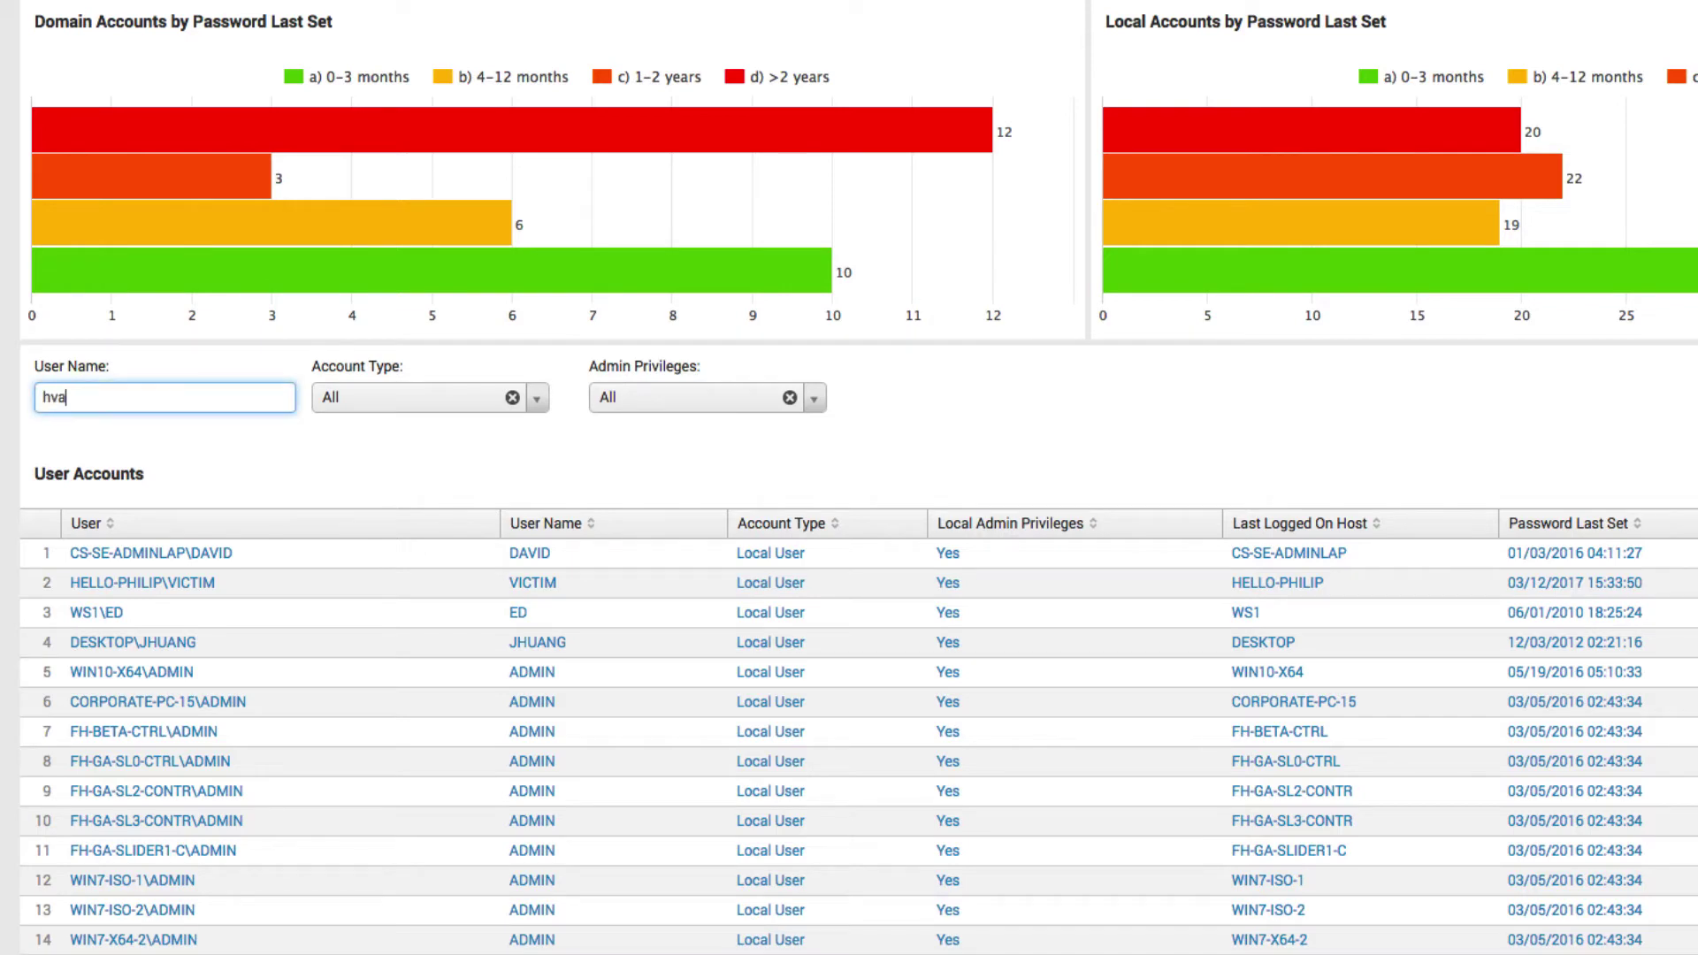
type("c")
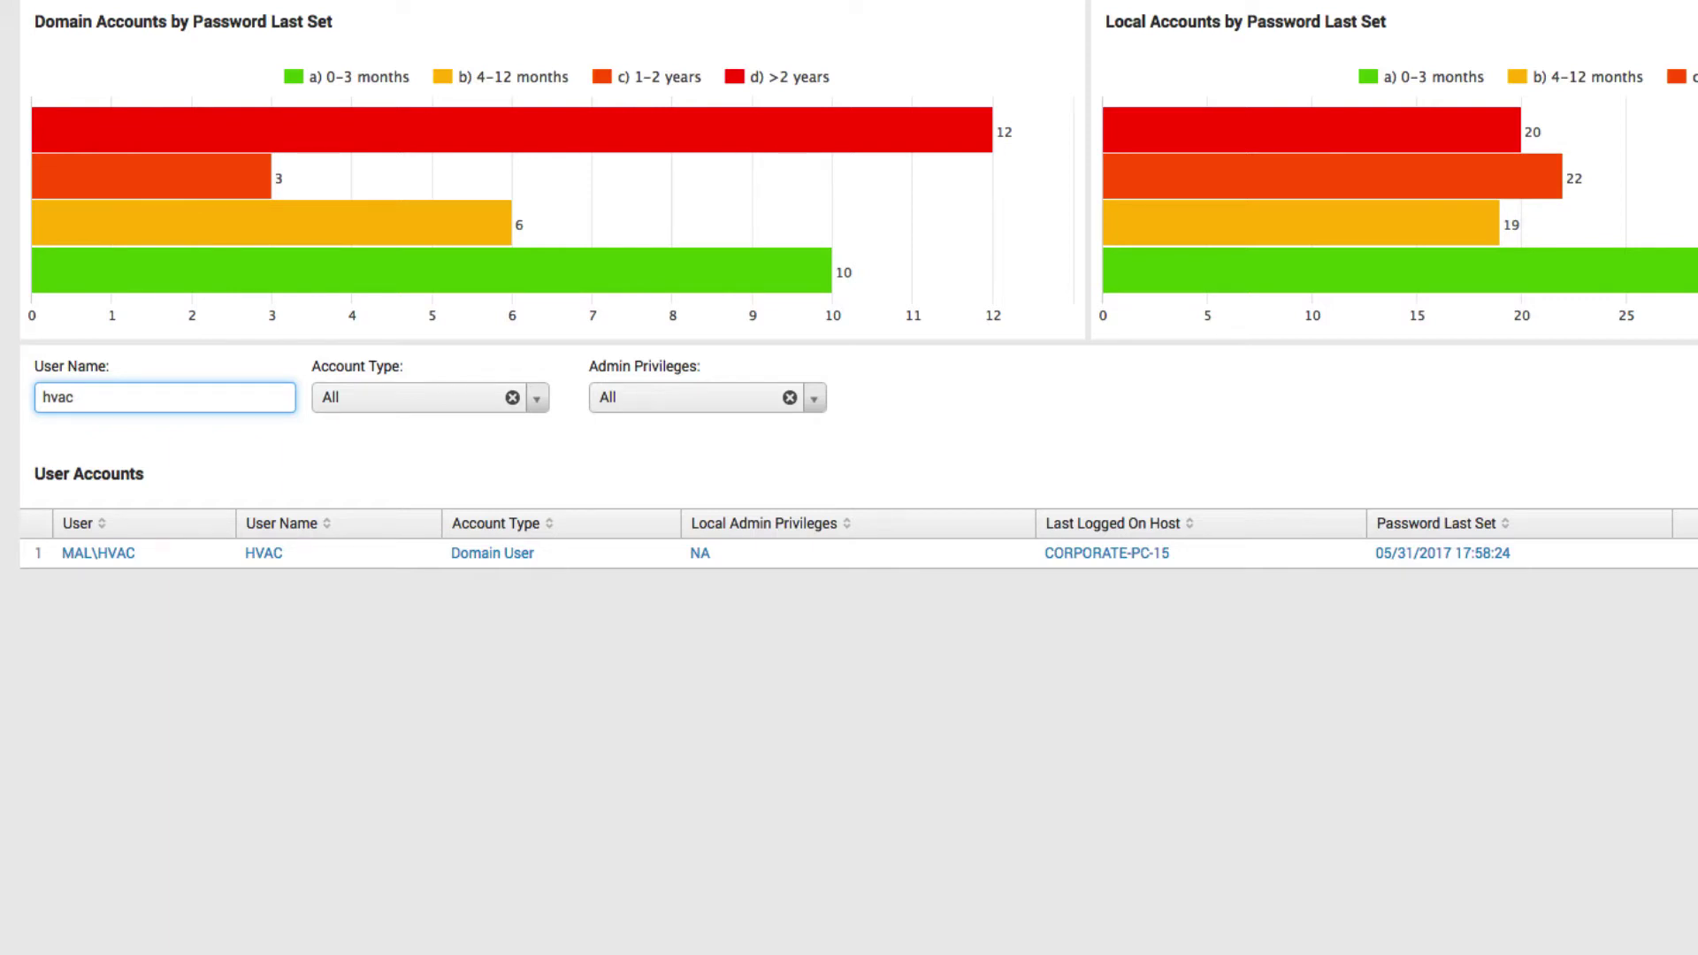
left_click(94, 554)
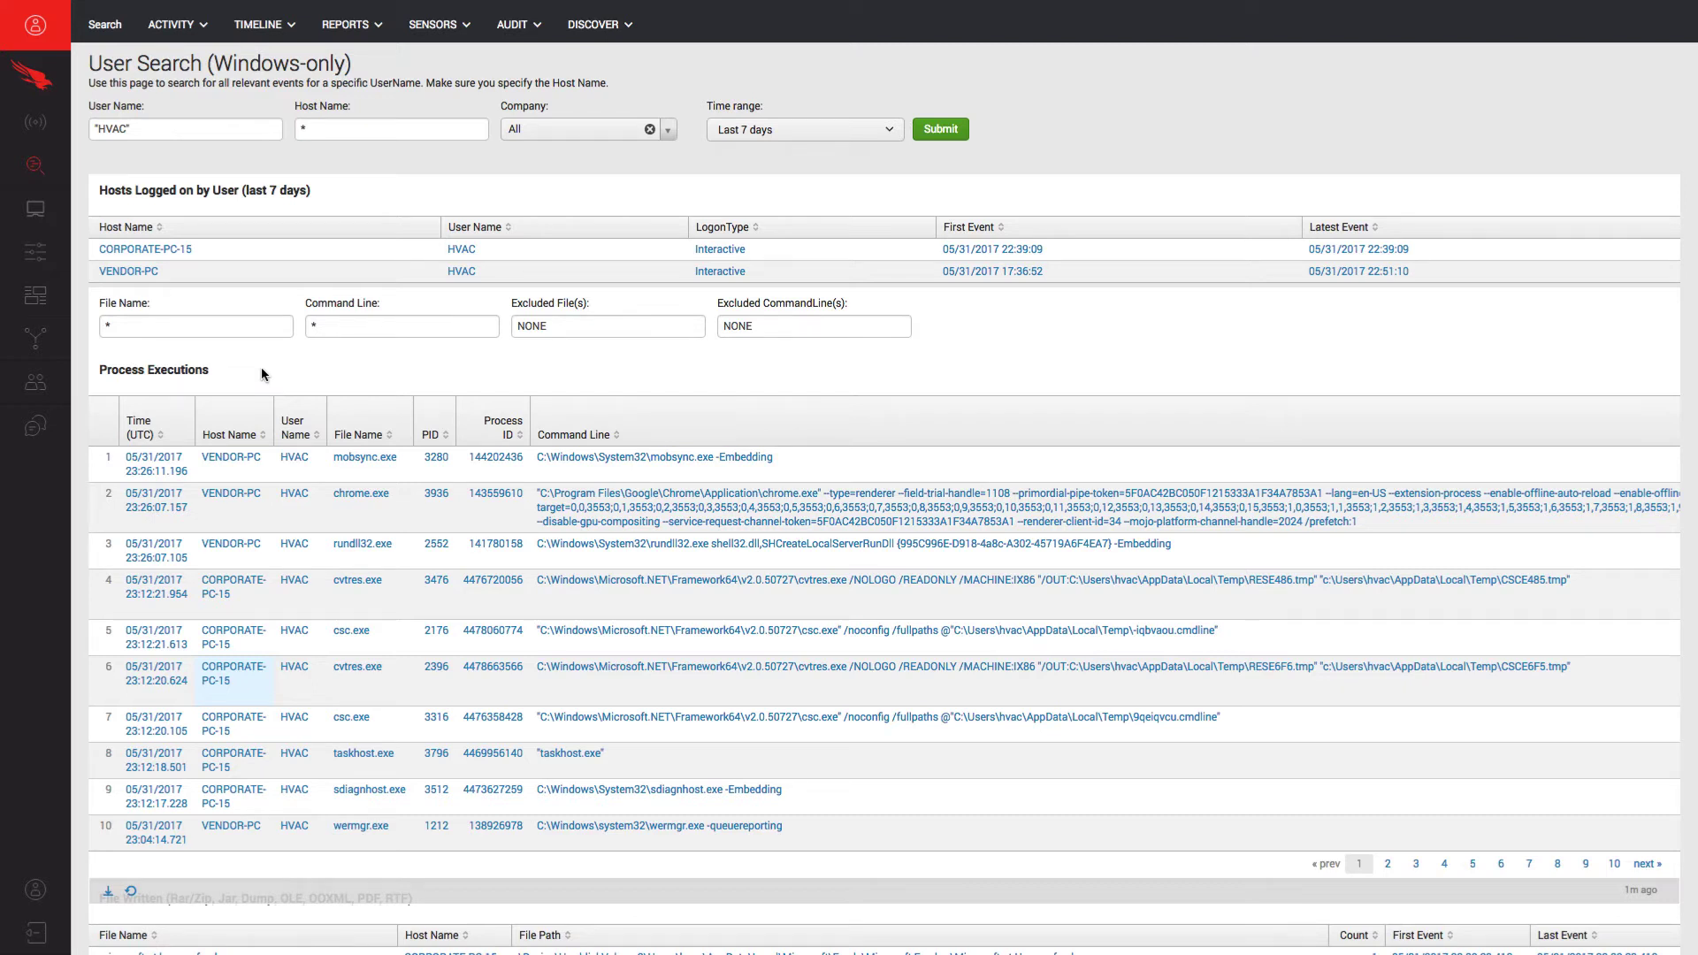
Go to Application Inventory from the Discover menu
left_click(616, 27)
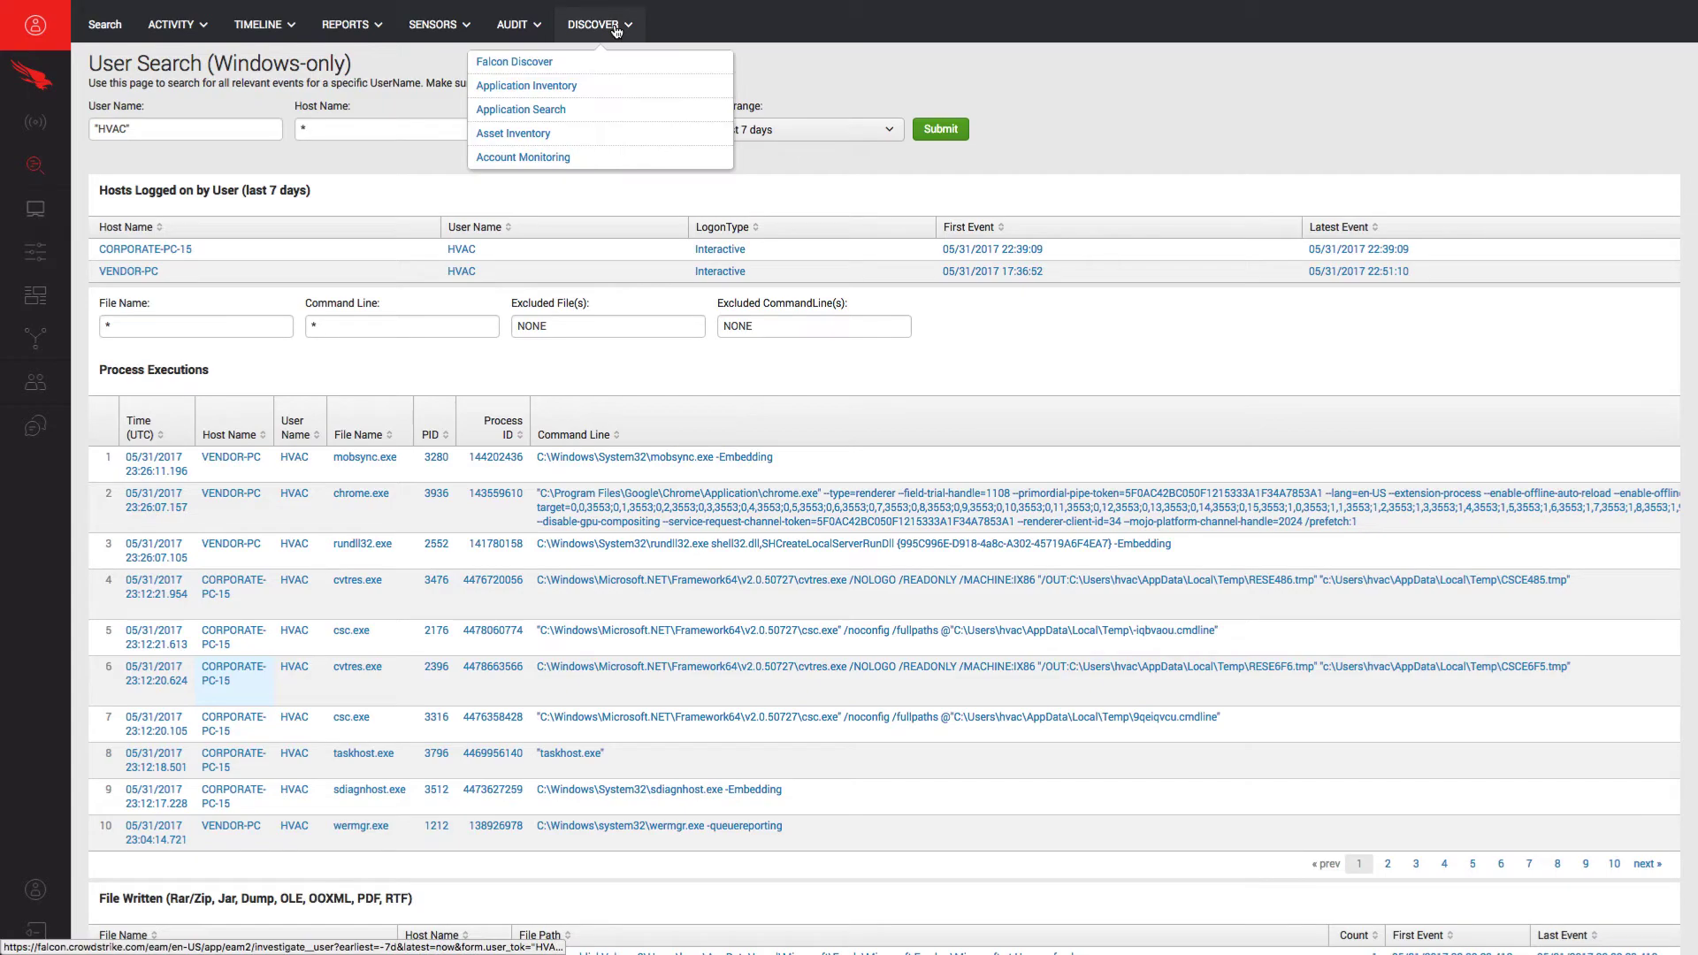
left_click(541, 86)
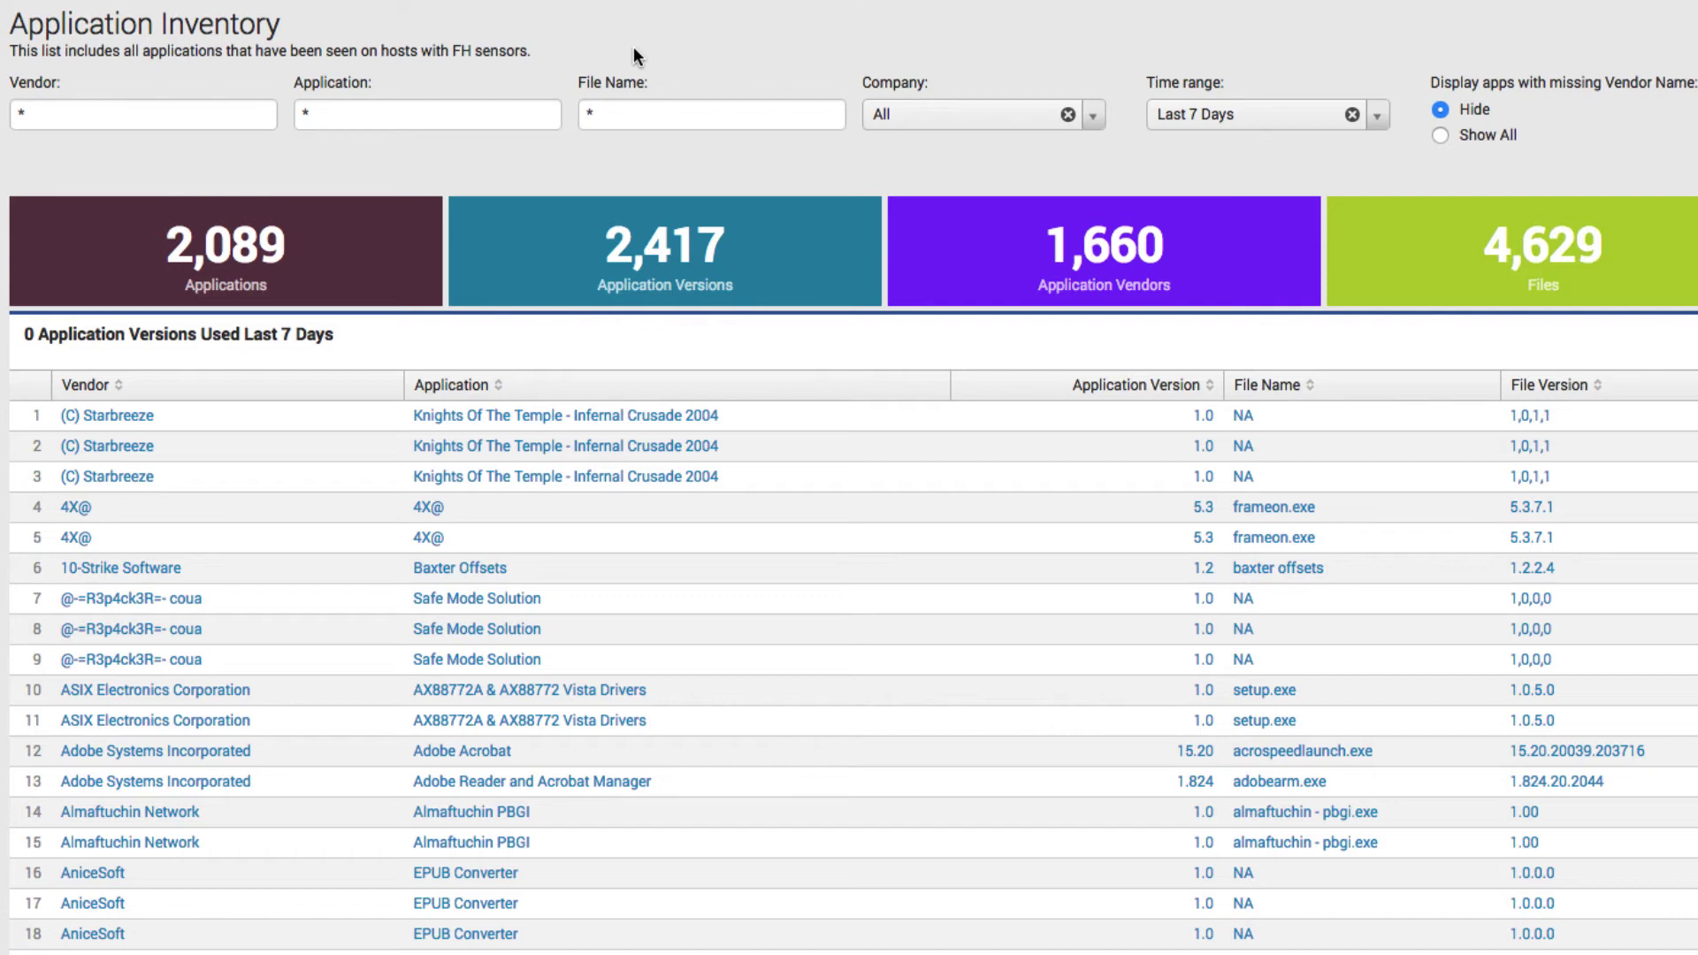
Replace the wildcard application filter with 'photoshop' and rerun the search
double_click(340, 112)
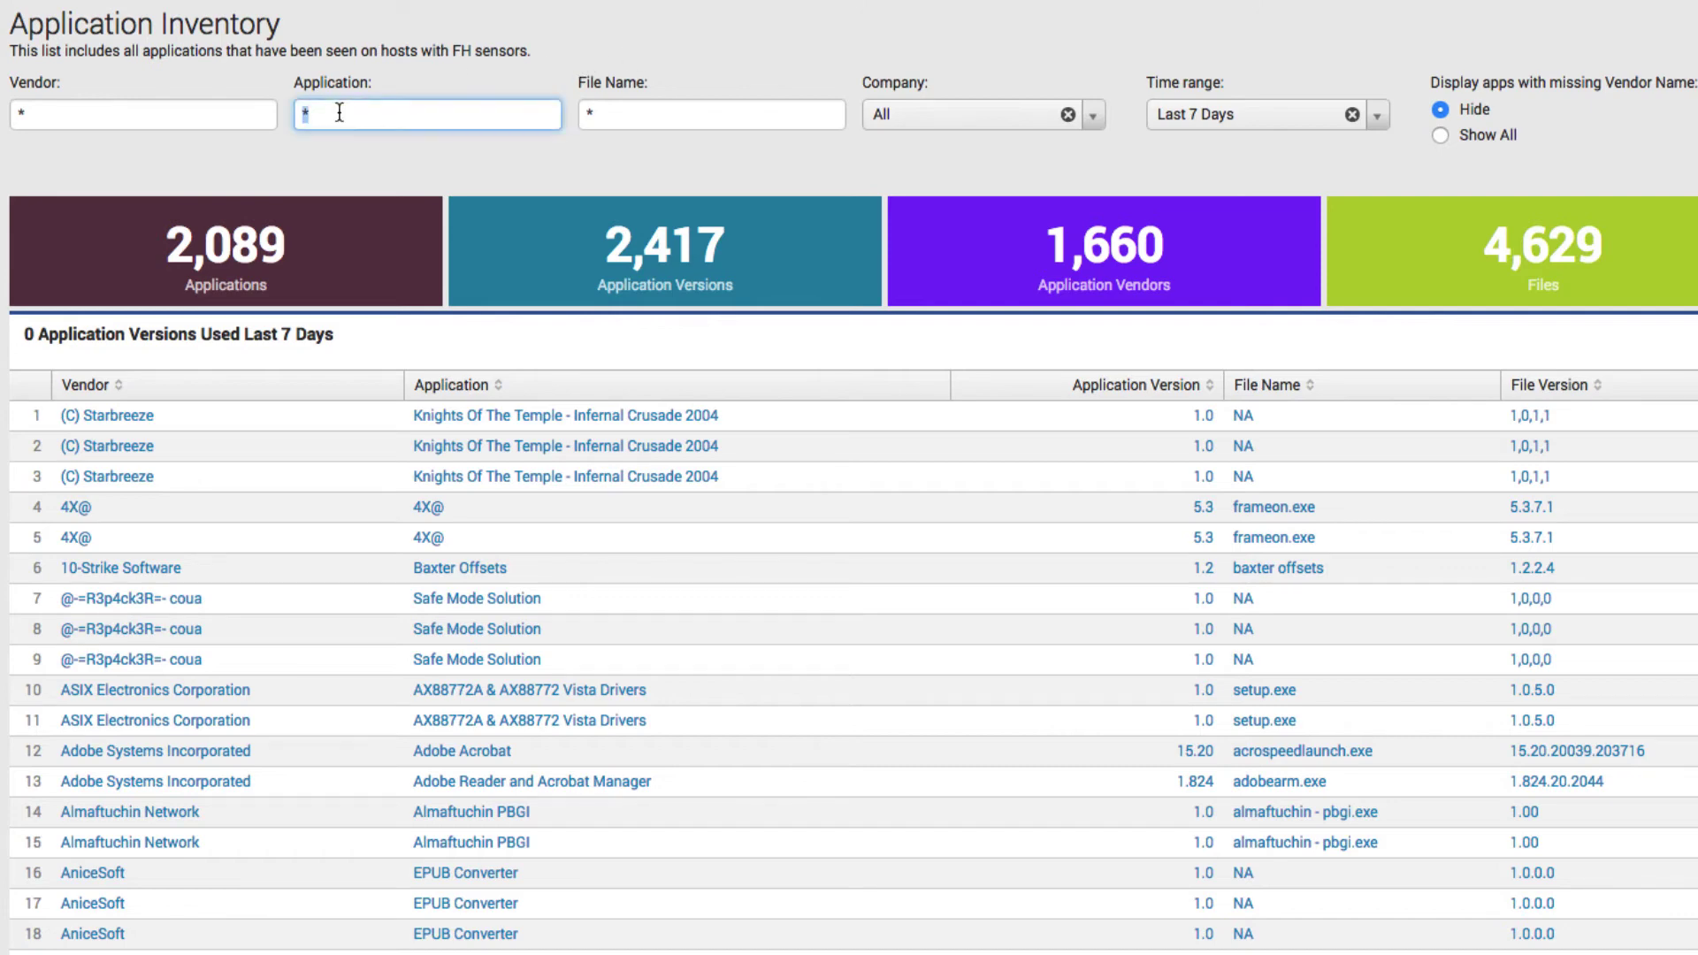
type("ph")
type("otoshop")
key("Return")
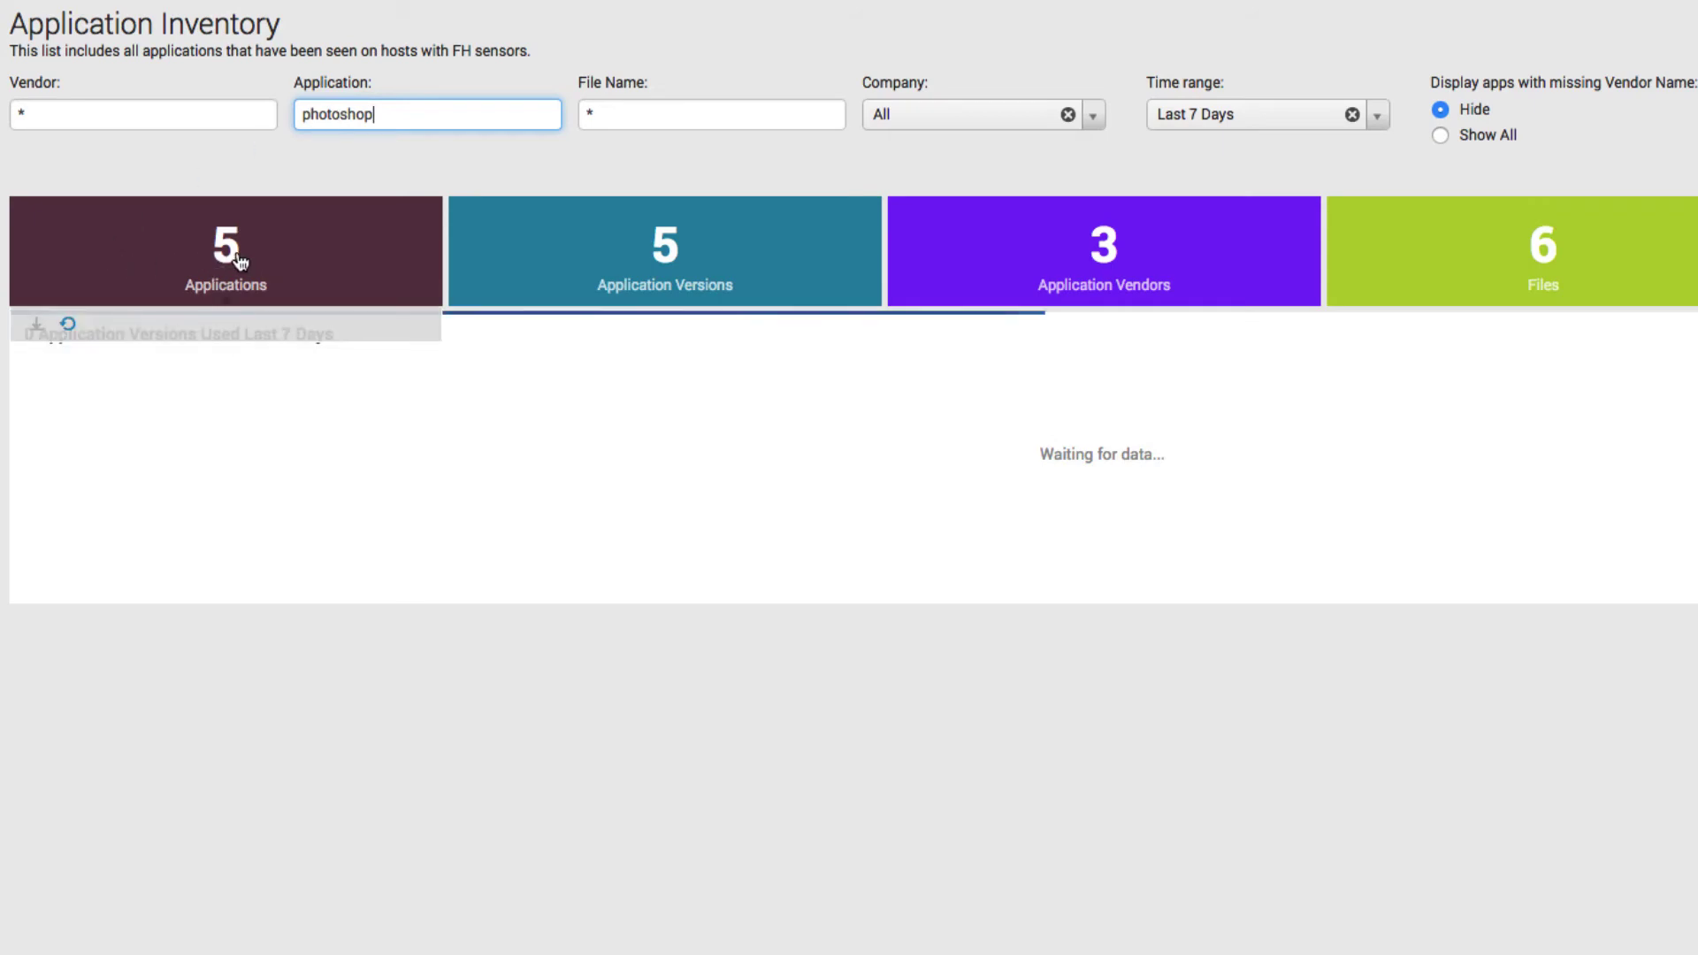
left_click(1376, 117)
Widen the time range to Last 30 Days
left_click(1258, 258)
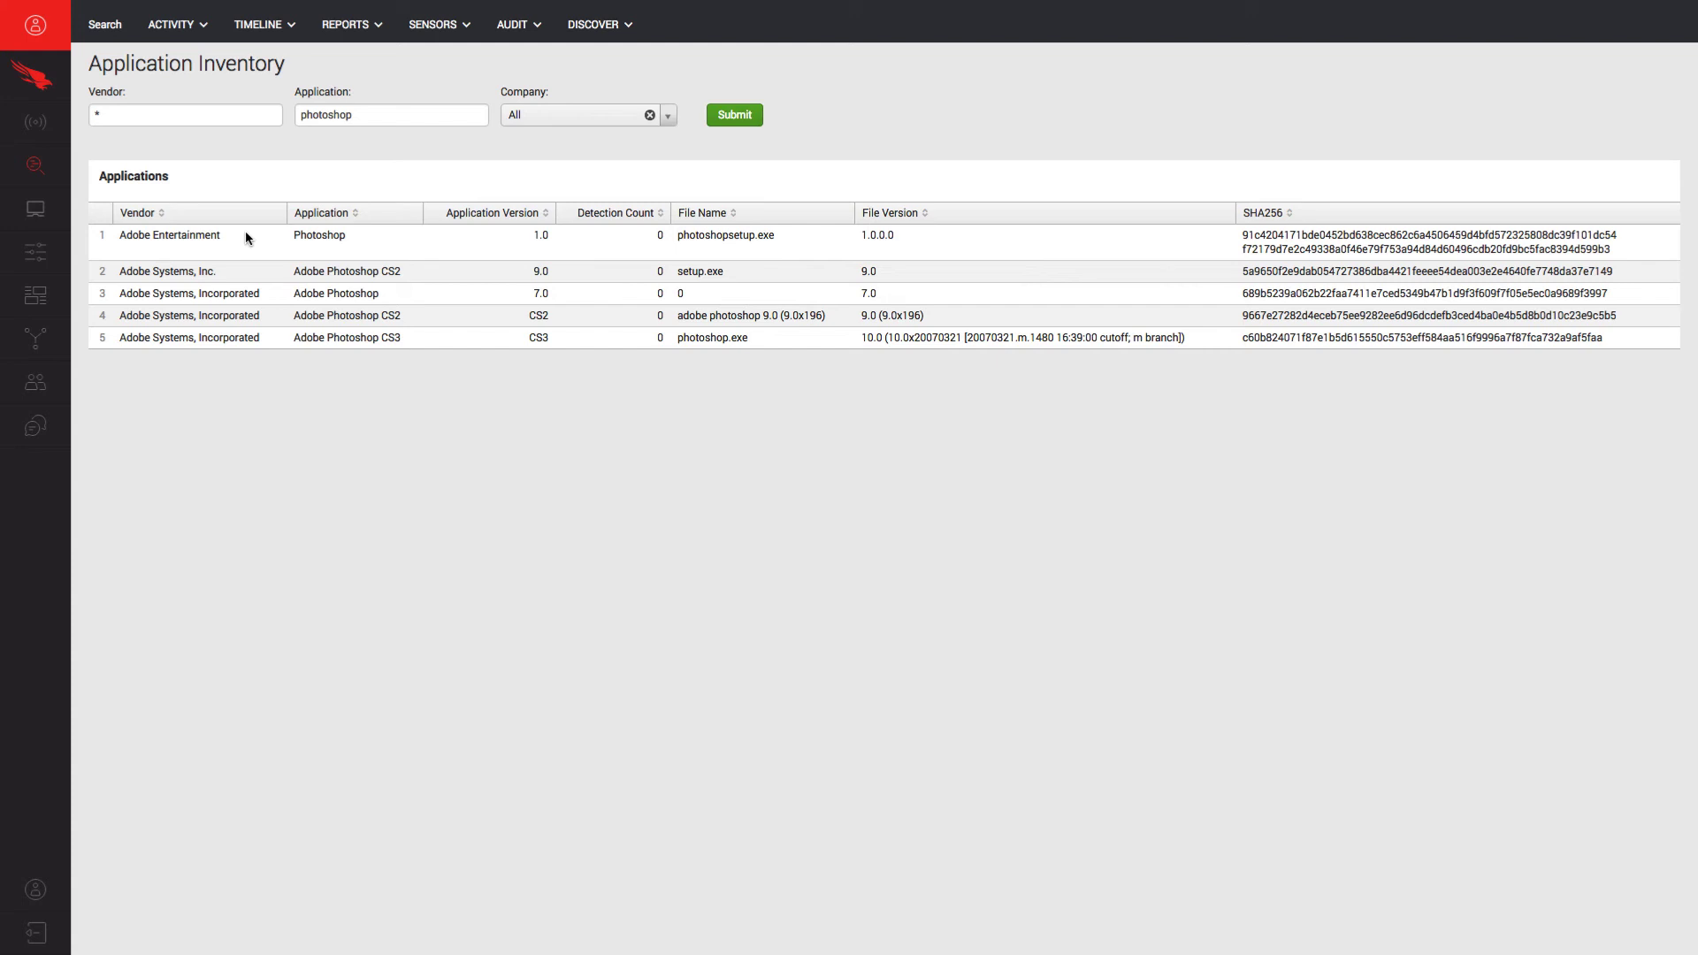
Go to Asset Inventory from the Discover menu
left_click(599, 19)
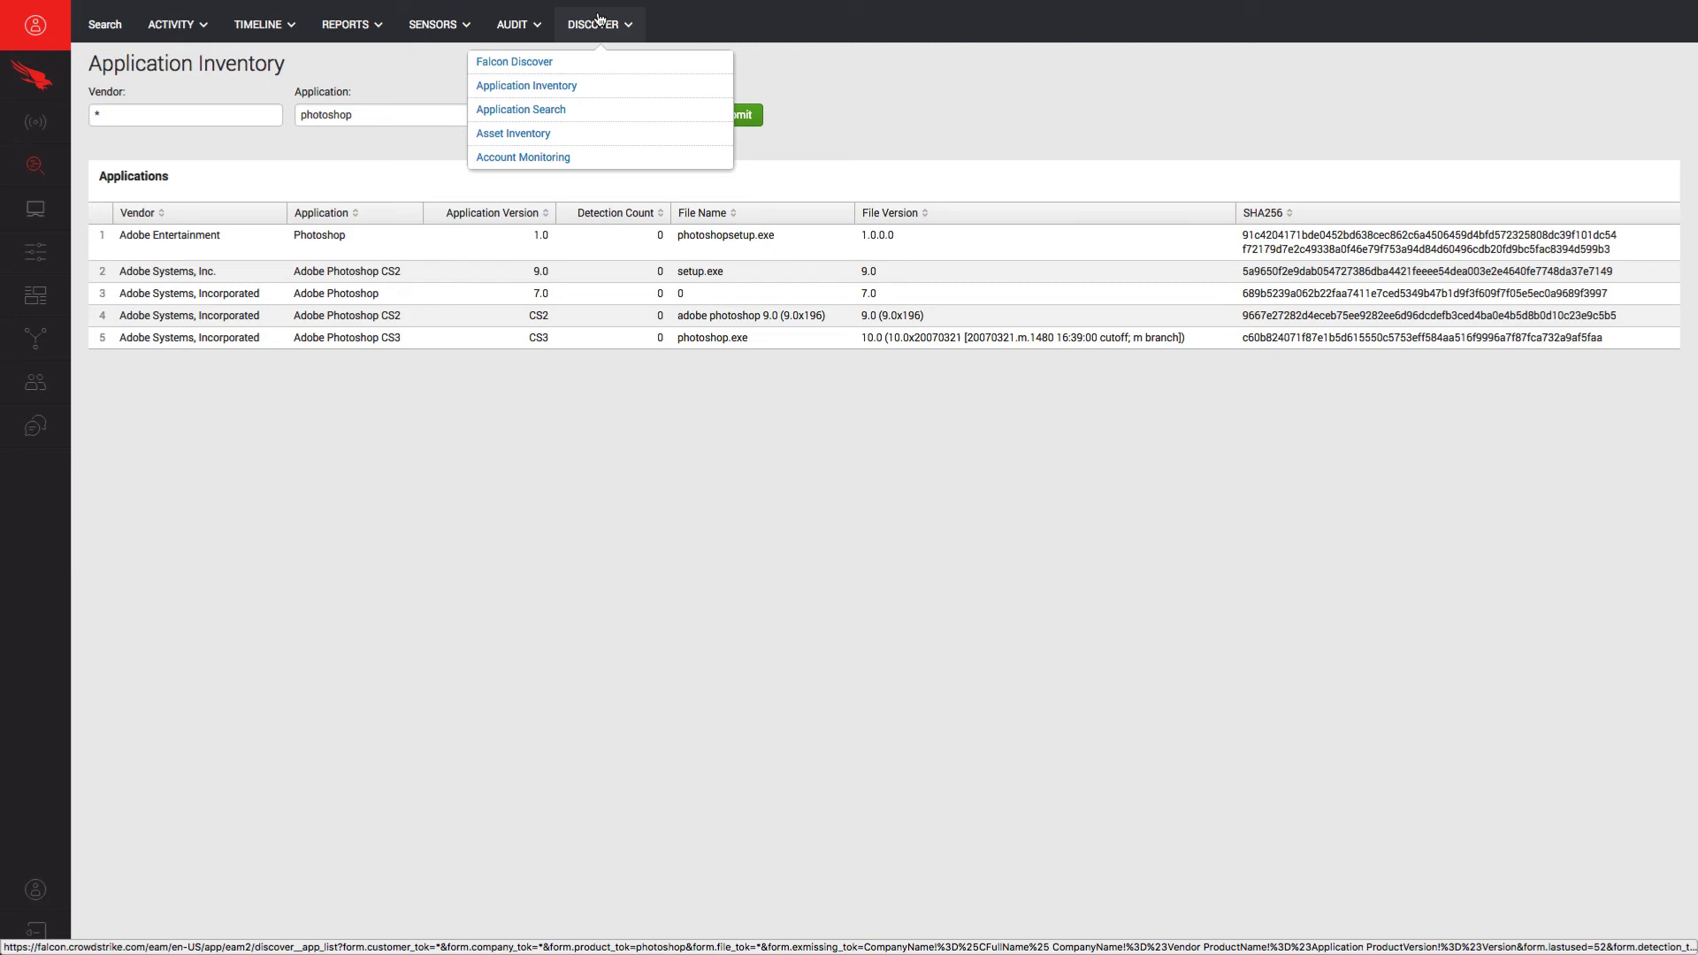
left_click(528, 137)
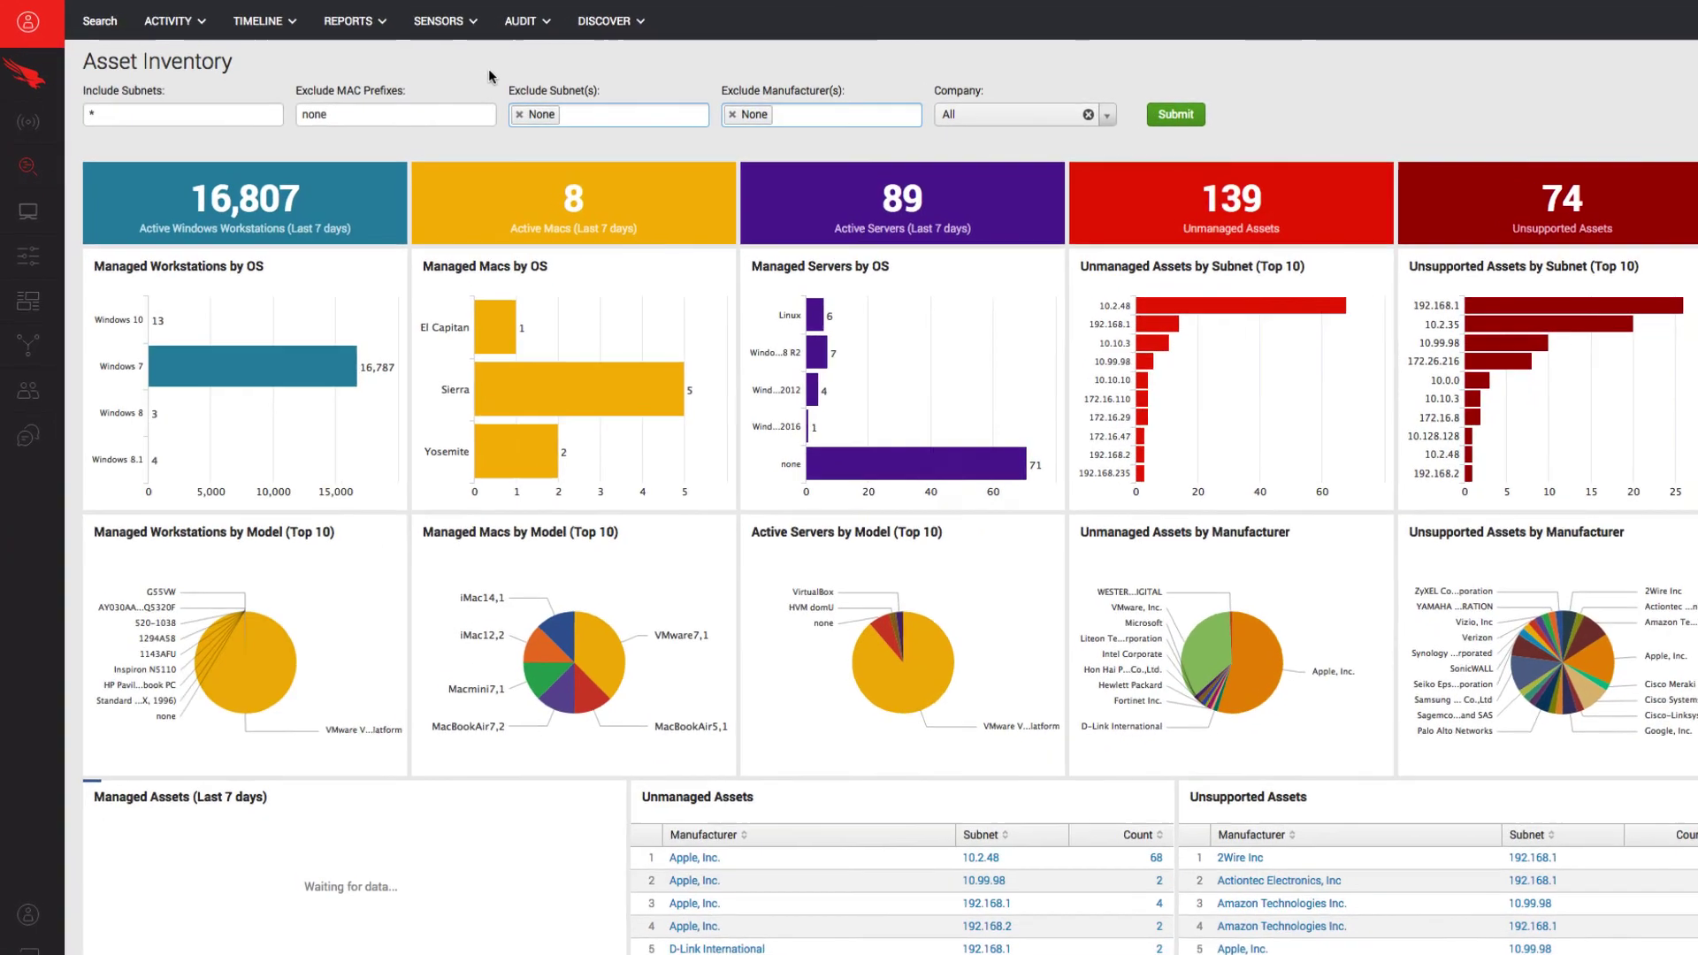